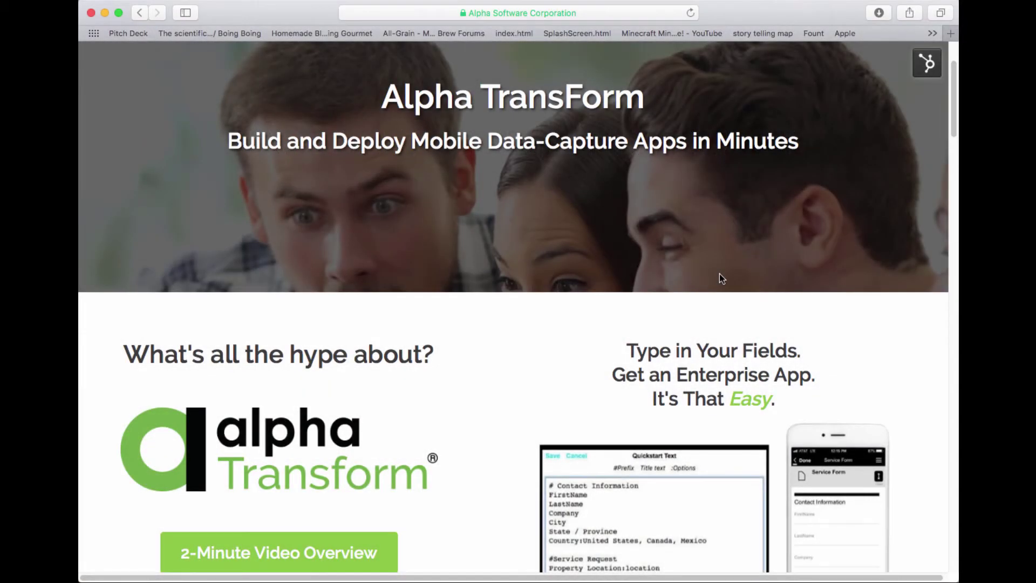
Enter transform.alphasoftware.com/ in Safari's address bar using the autocomplete suggestion.
click(614, 13)
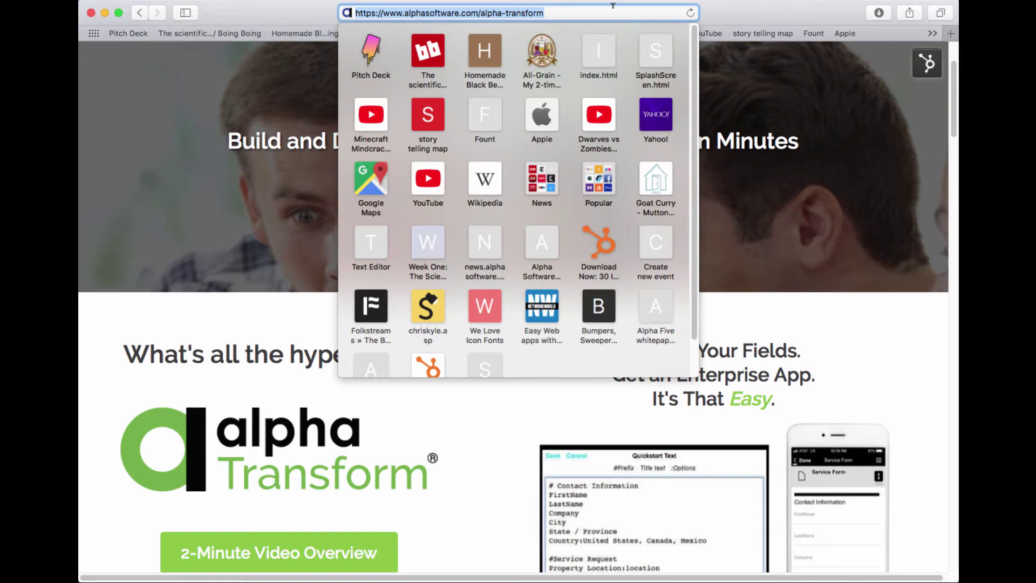
text(tra)
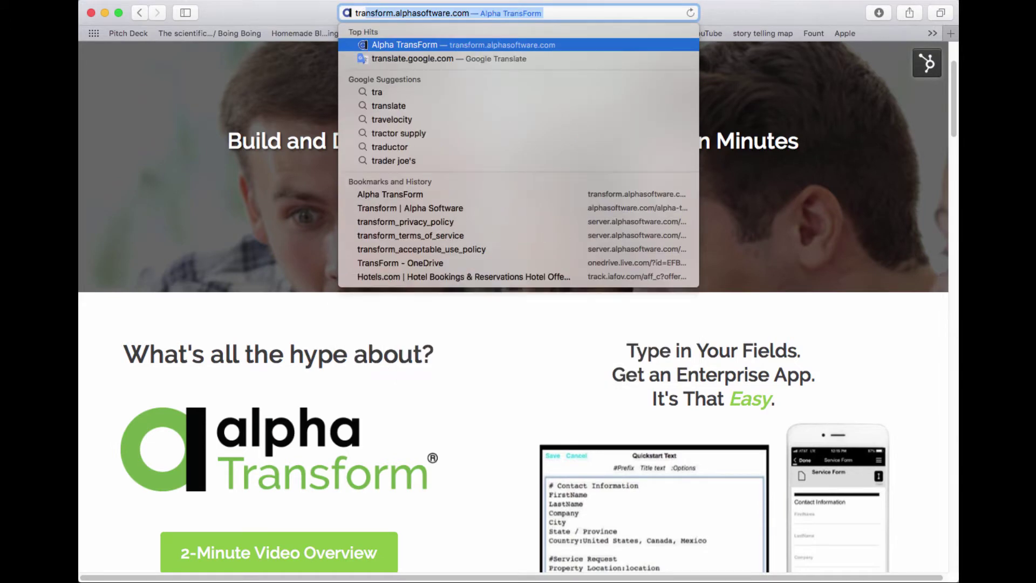
key(Right)
text(/)
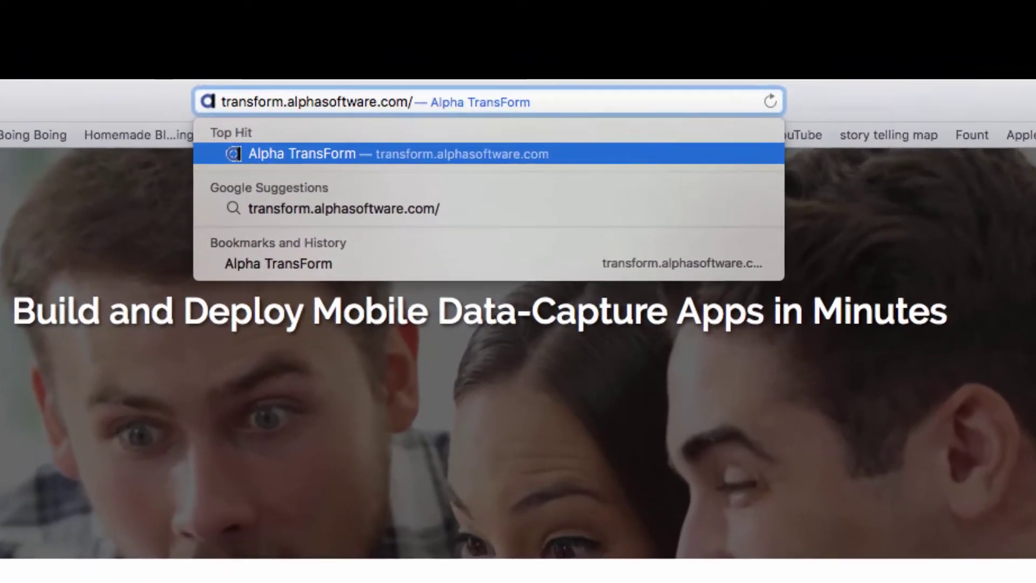
Load the TransForm sign-in page, sign in with saved credentials and select the second account.
key(Return)
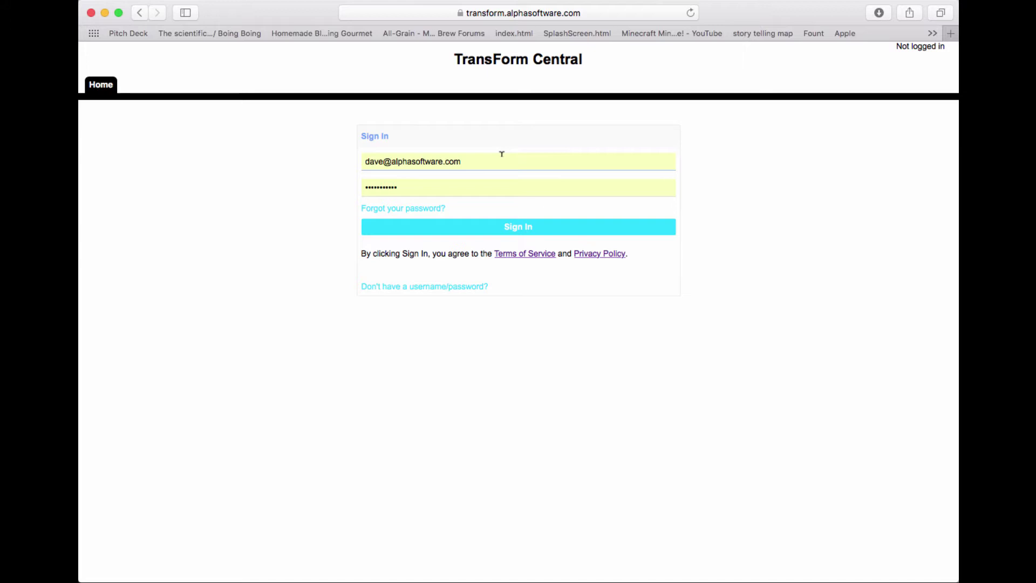
click(515, 226)
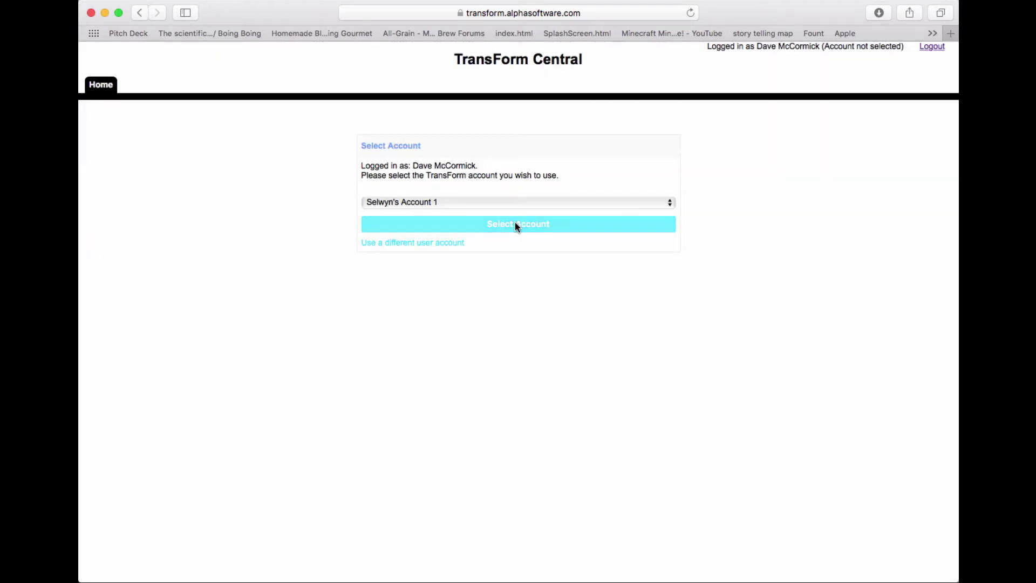
click(516, 203)
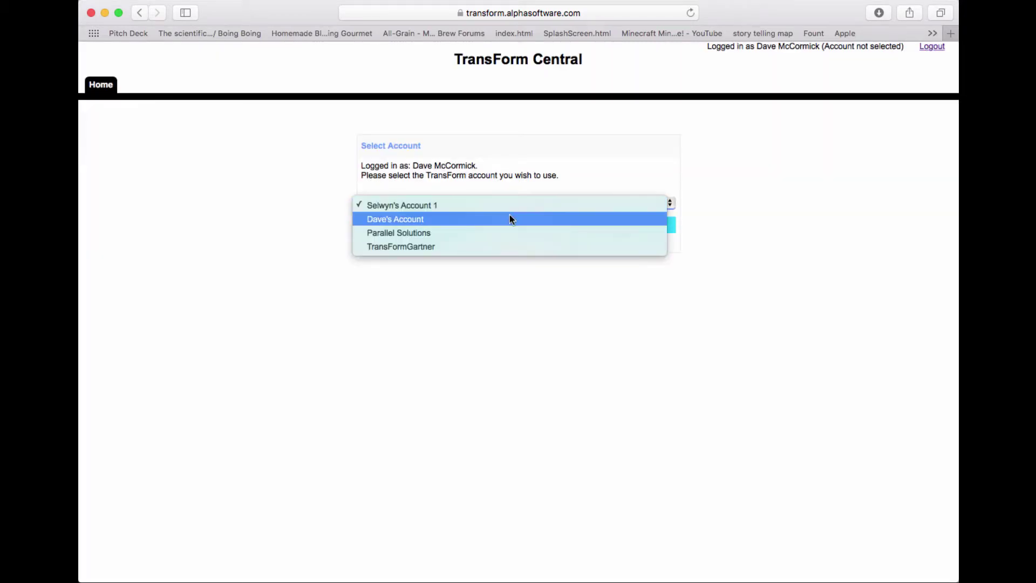
click(508, 225)
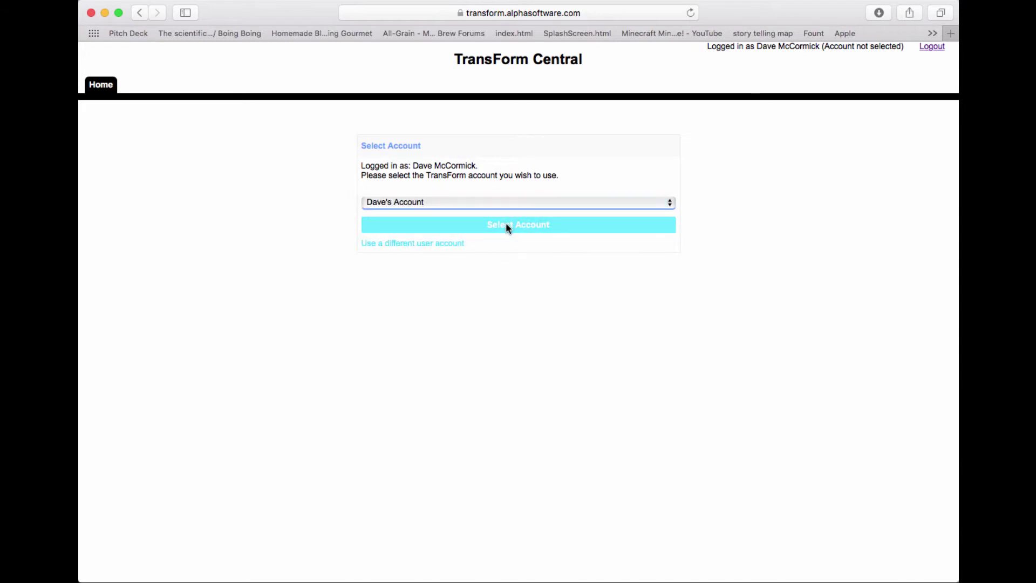
click(506, 224)
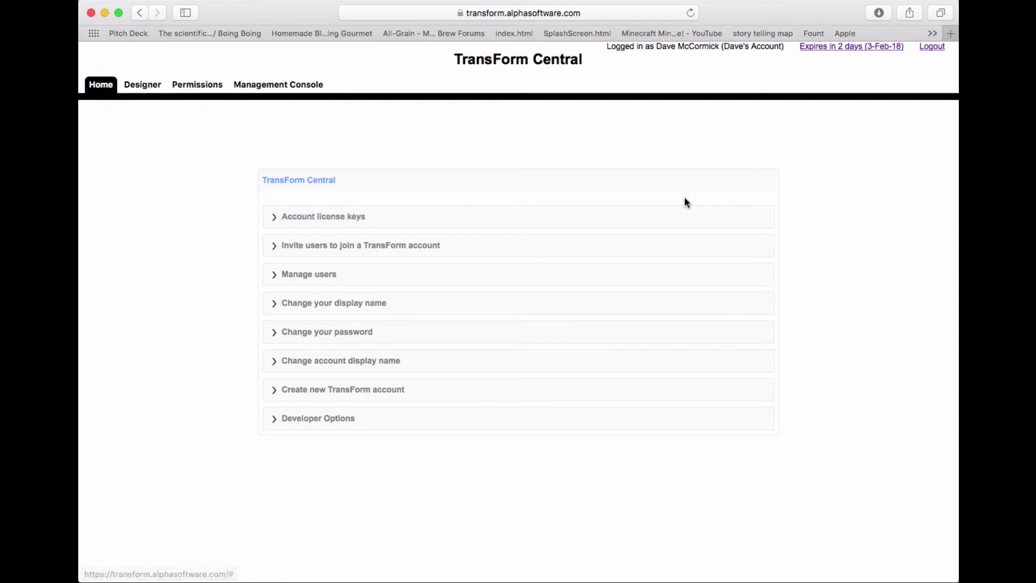
Wait for sign-in to finish and the TransForm Central Home tab to load.
click(938, 54)
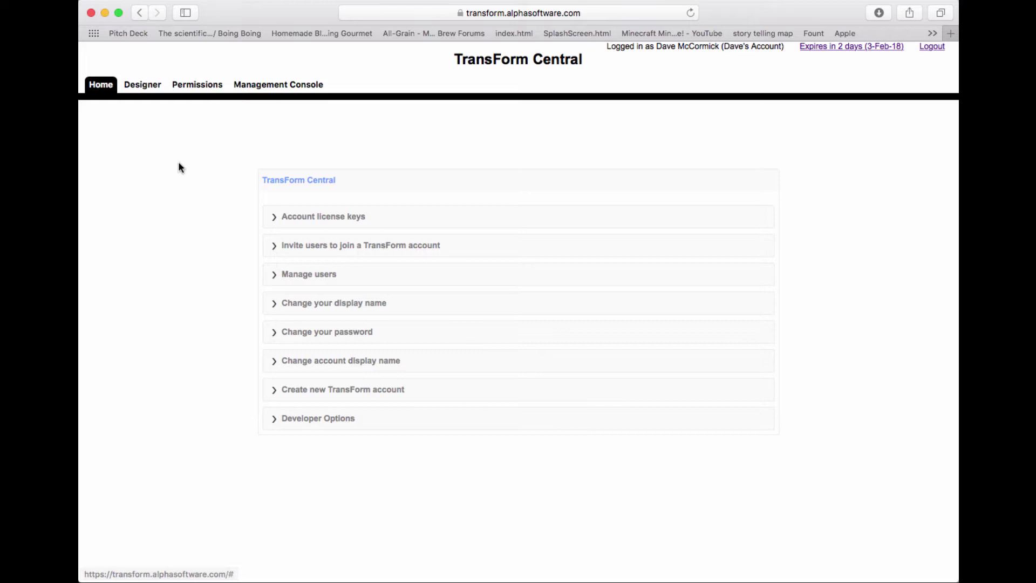
In the Designer, add a blank form type, New Form1 with Form ID Form1.
click(143, 86)
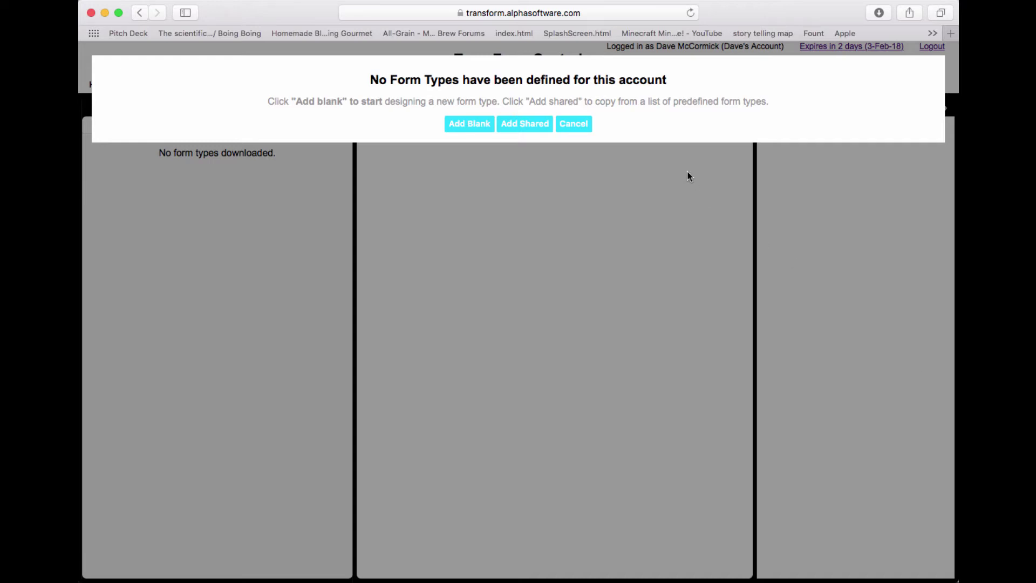
click(484, 125)
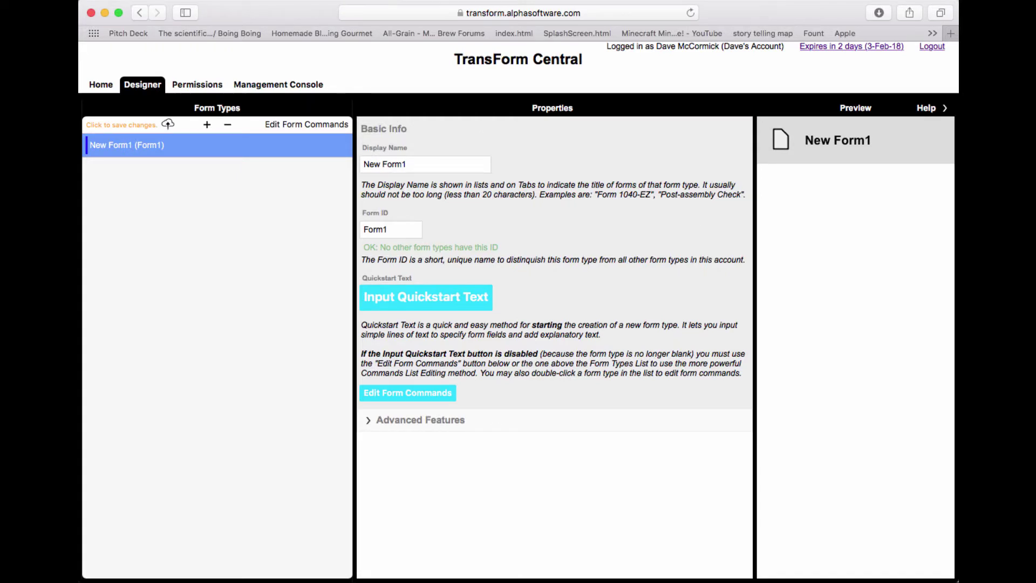
Replace the Display Name New Form1 with Equipment Inspection.
click(425, 164)
text(Equi)
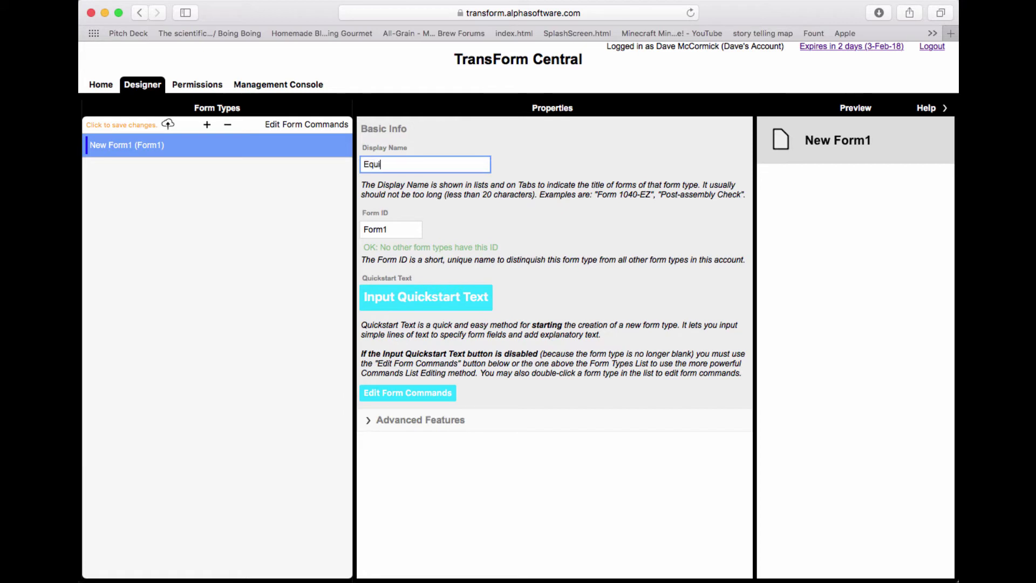
text(pemnt)
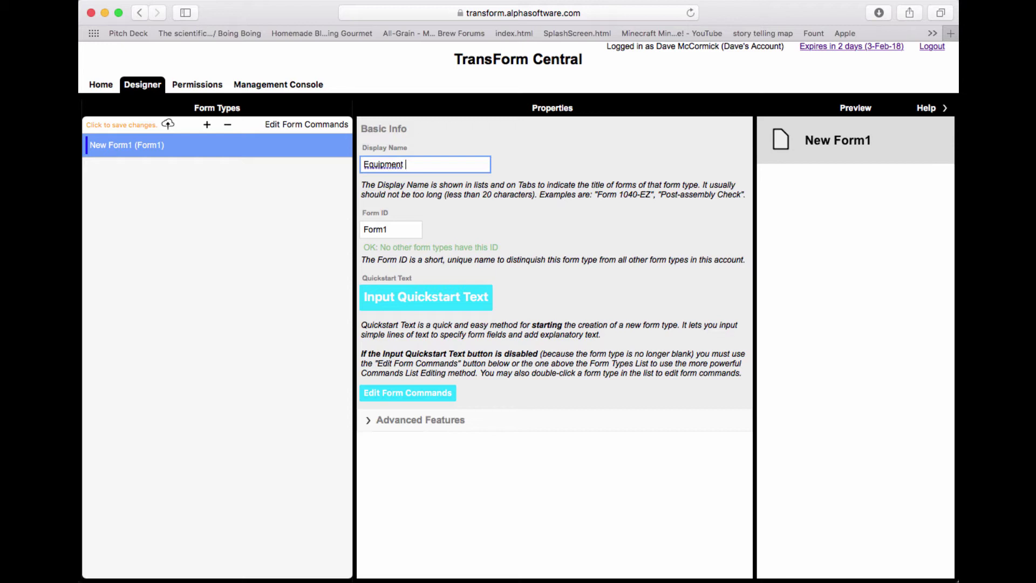
text( Inspection)
Commit the Equipment Inspection name, browse the help topics, then go back to the preview.
click(934, 109)
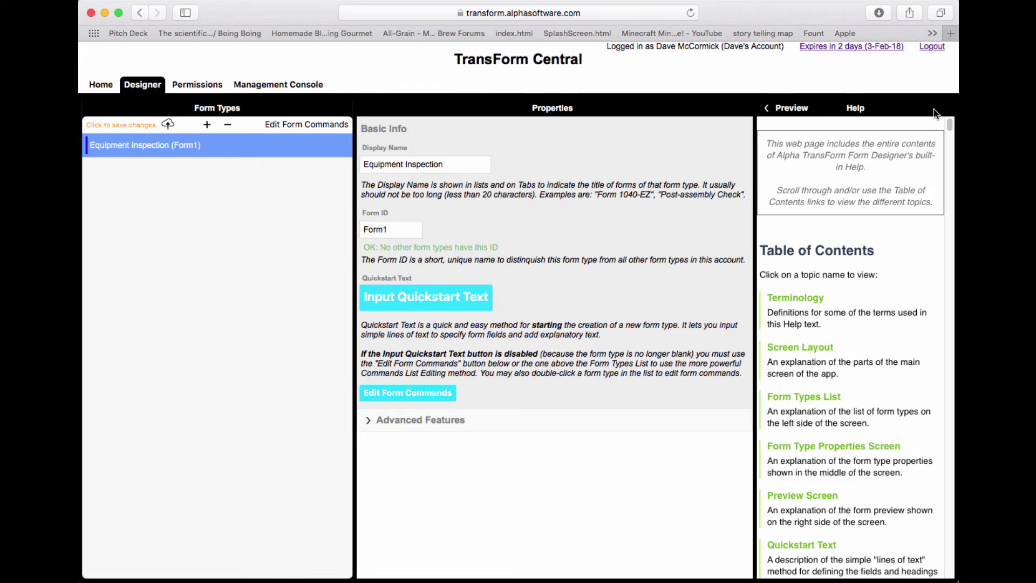
scroll(861, 242, down, 5)
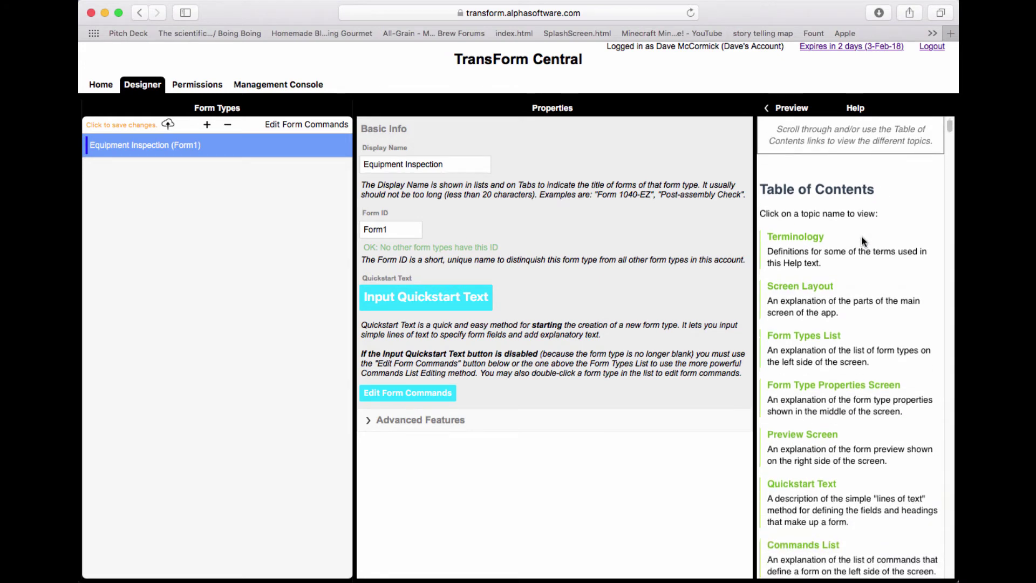
scroll(861, 241, down, 1)
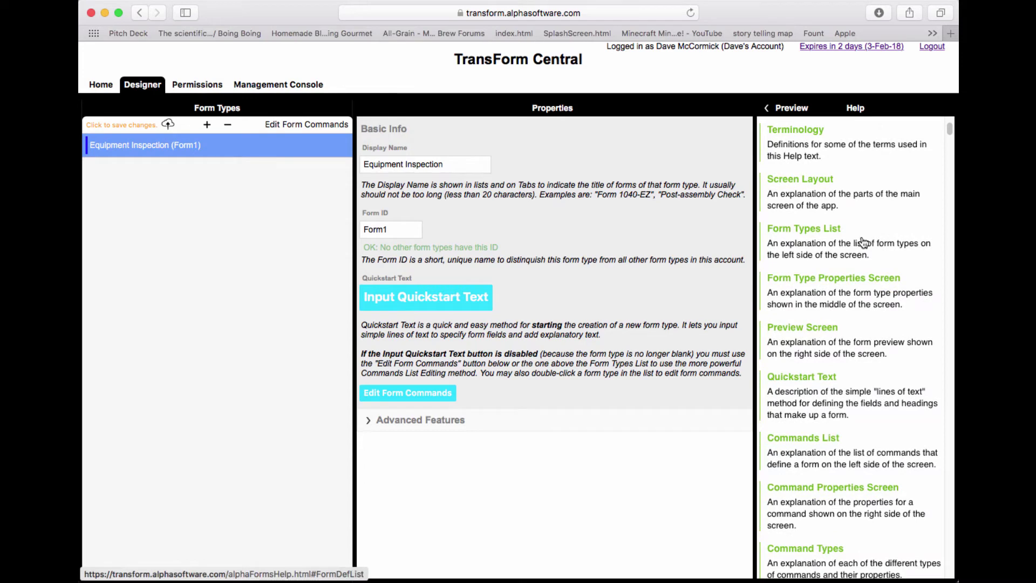
click(792, 110)
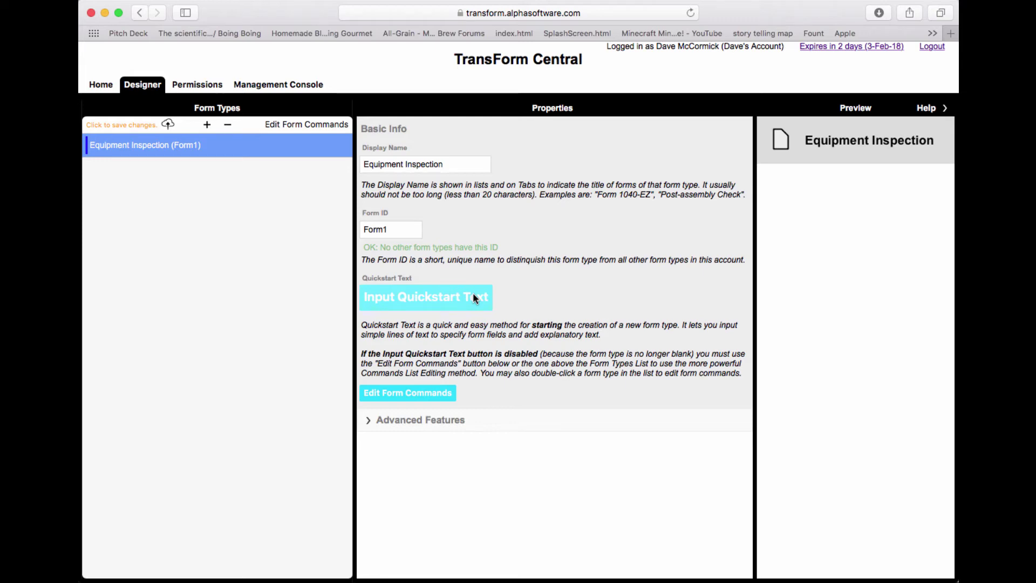
Open the empty Quickstart Text editor for the Equipment Inspection form.
click(473, 297)
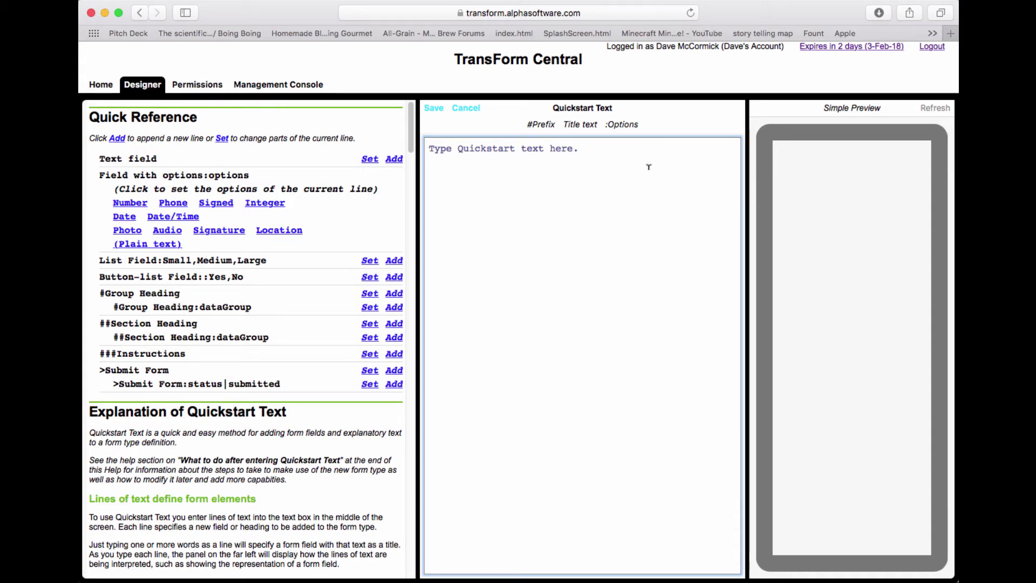
text(Firstname)
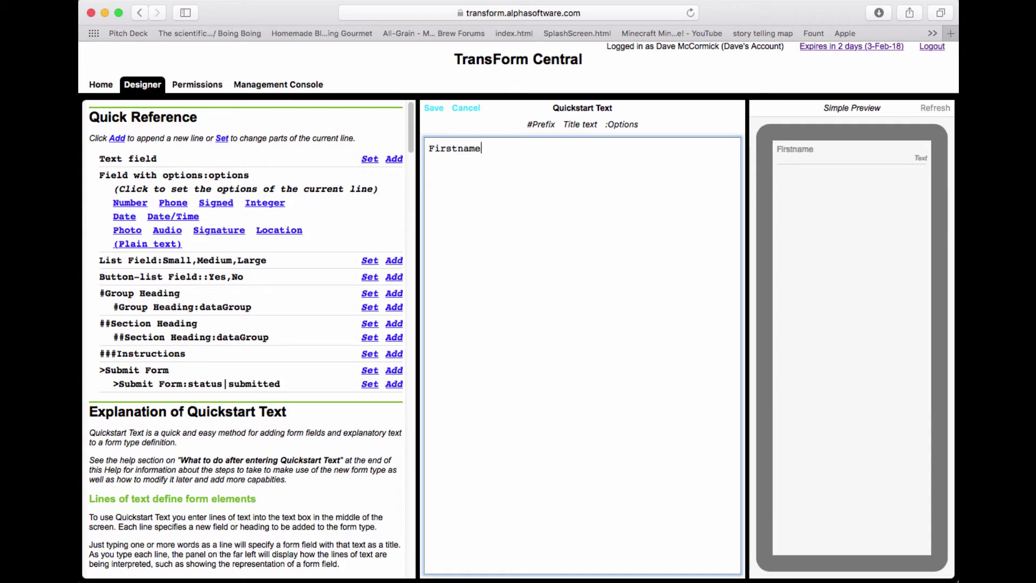
key(Return)
text(Lastname)
key(Return)
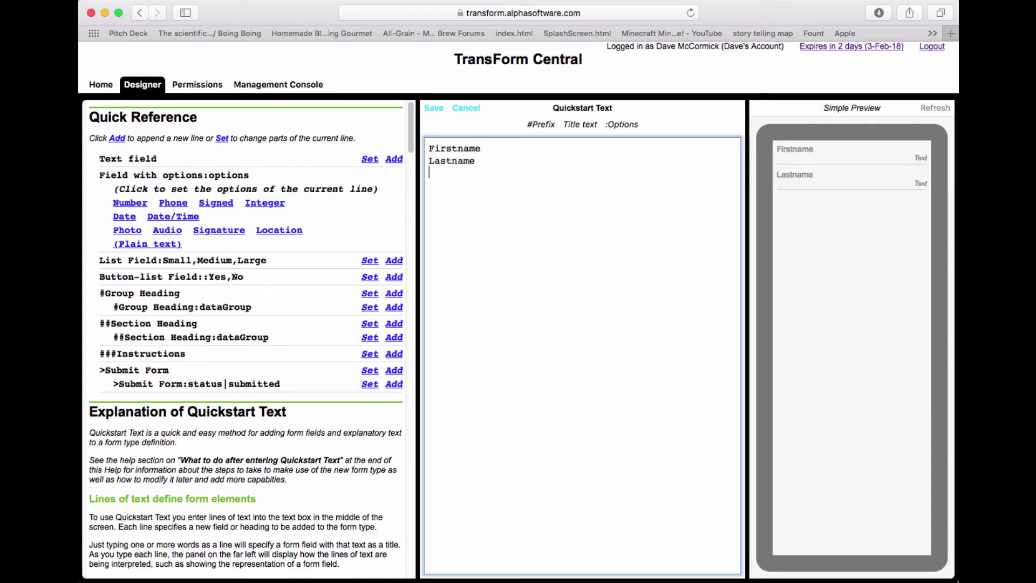
text(Address1)
key(Return)
text(Address2)
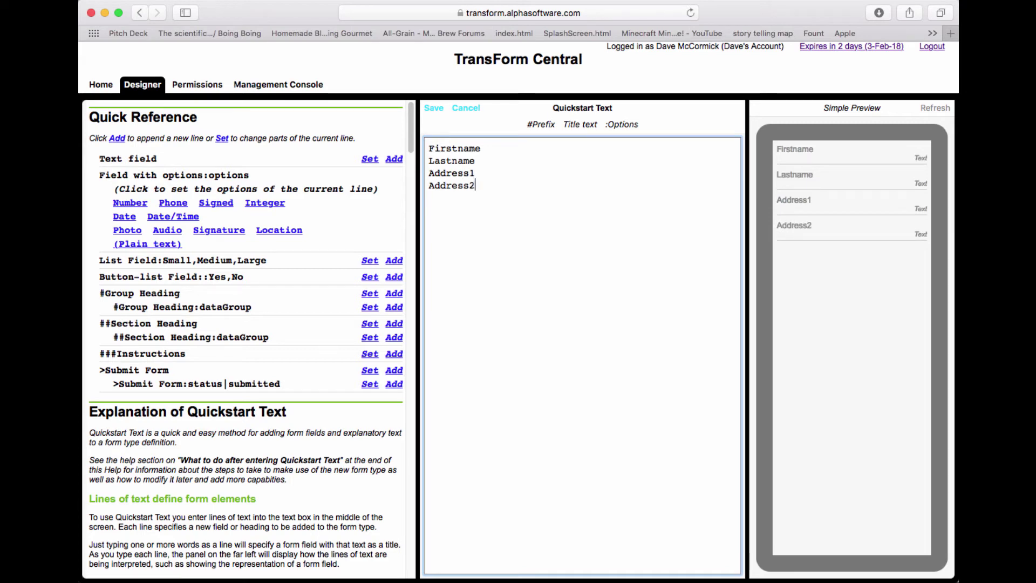
key(Return)
text(City)
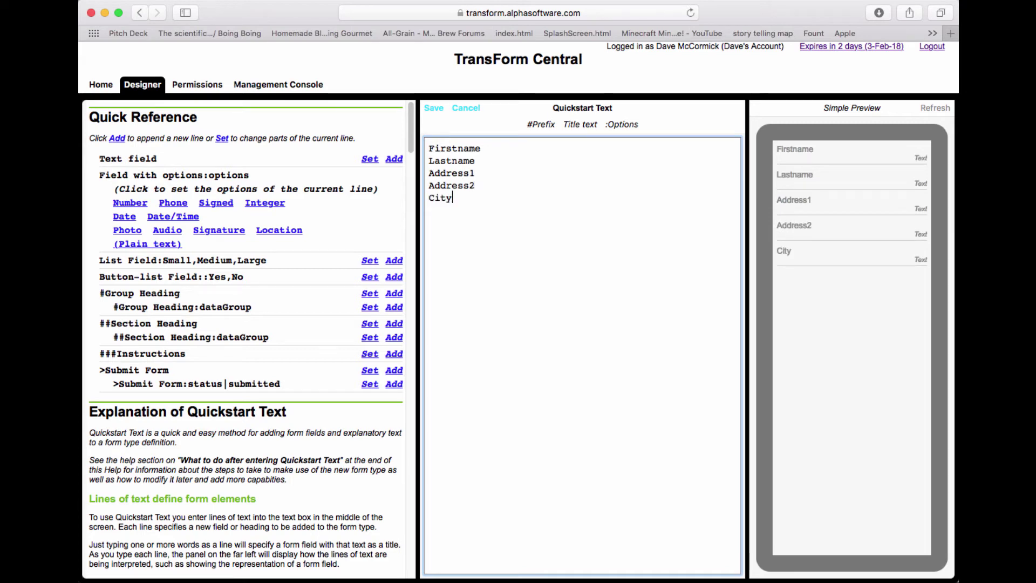
key(Return)
text(State)
key(Return)
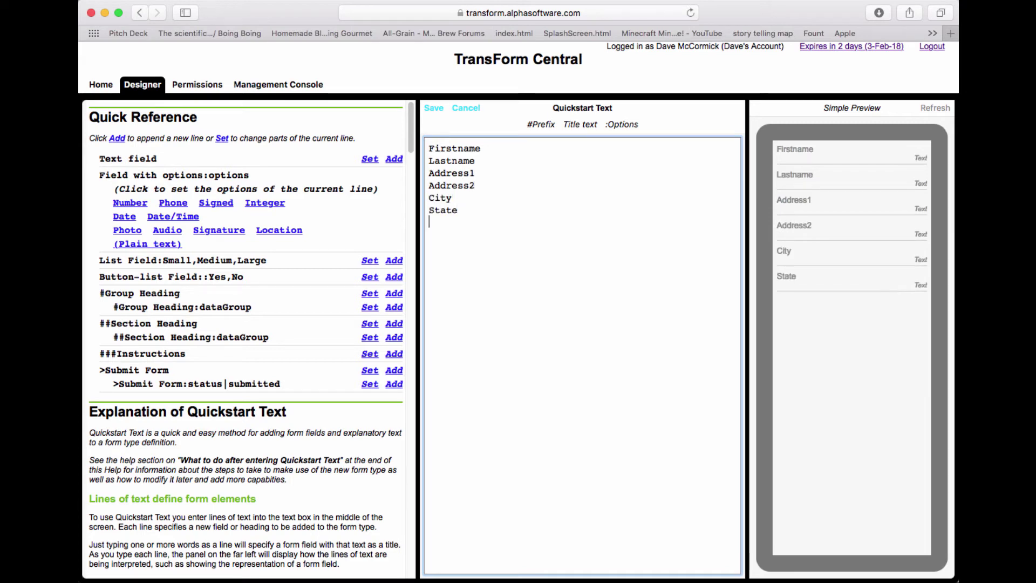
text(ZIP/Post Code)
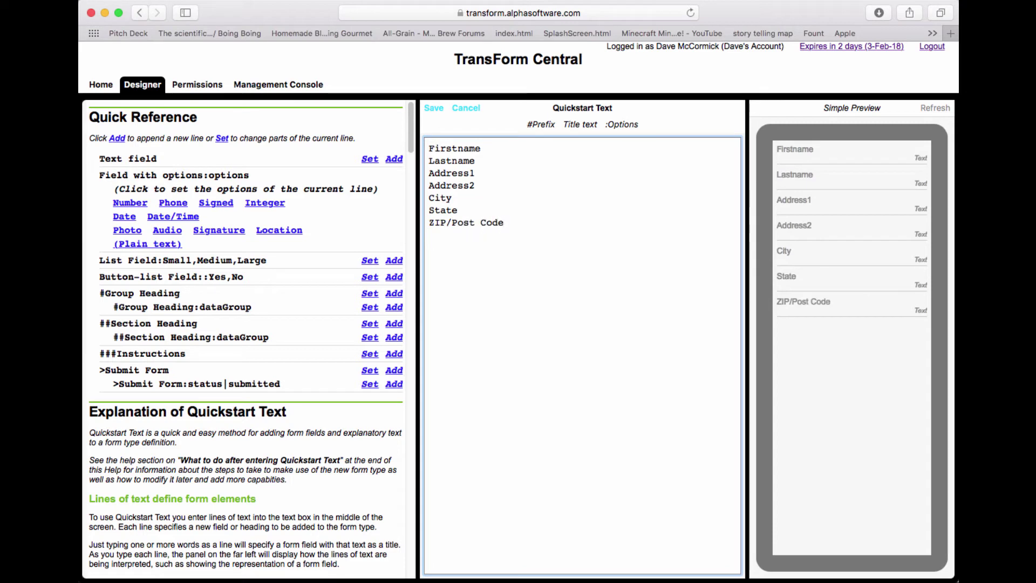
key(Return)
key(super+a)
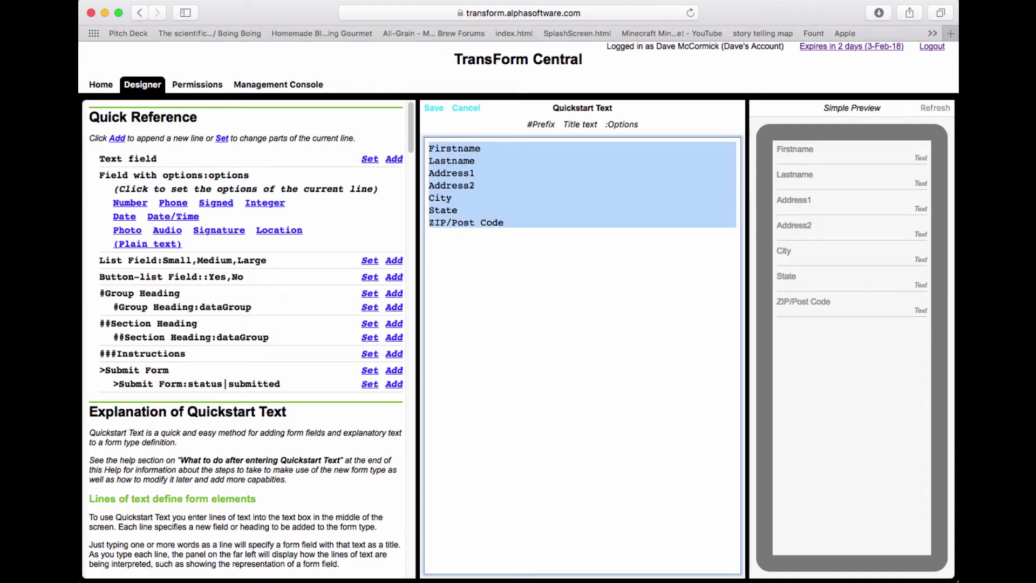
key(BackSpace)
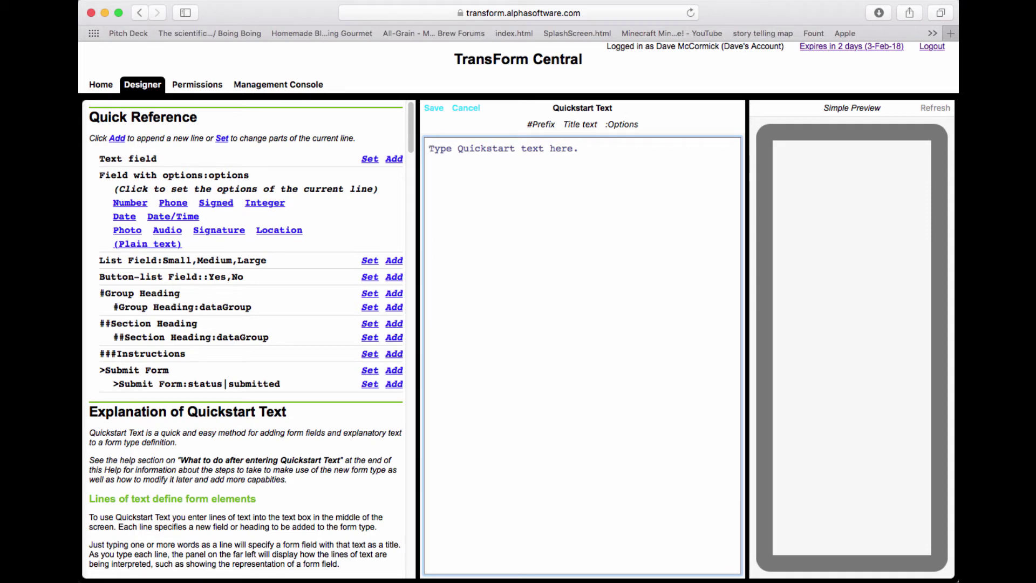
Enter Equipment ID and Type of Equipment as the first two quickstart lines.
text(Equ)
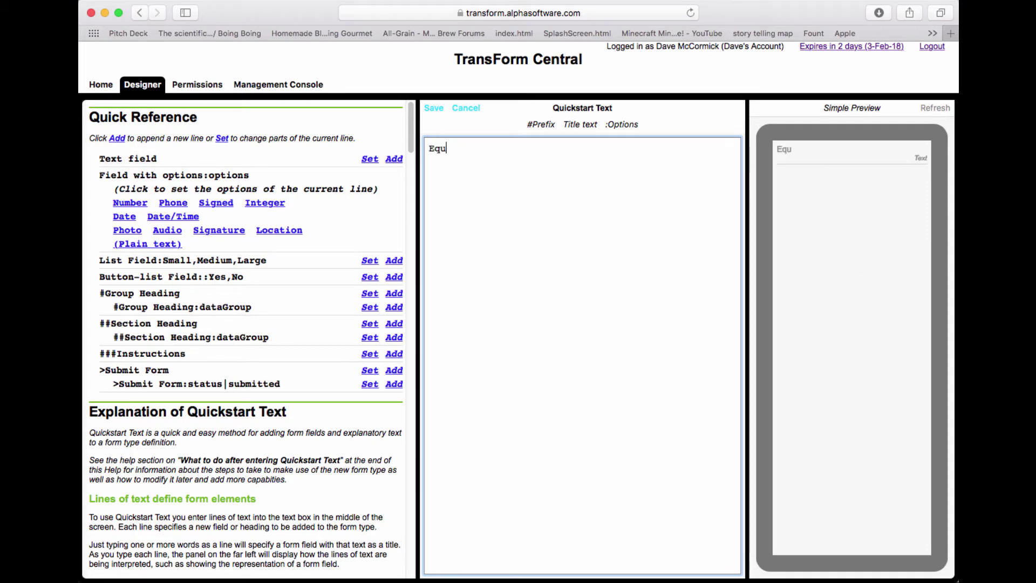
text(ipment ID)
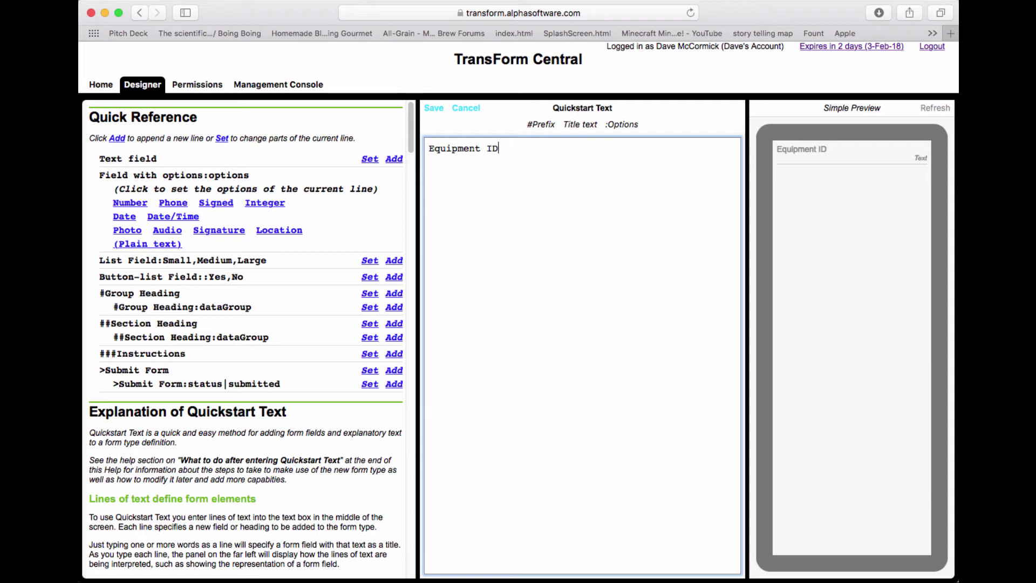
key(Return)
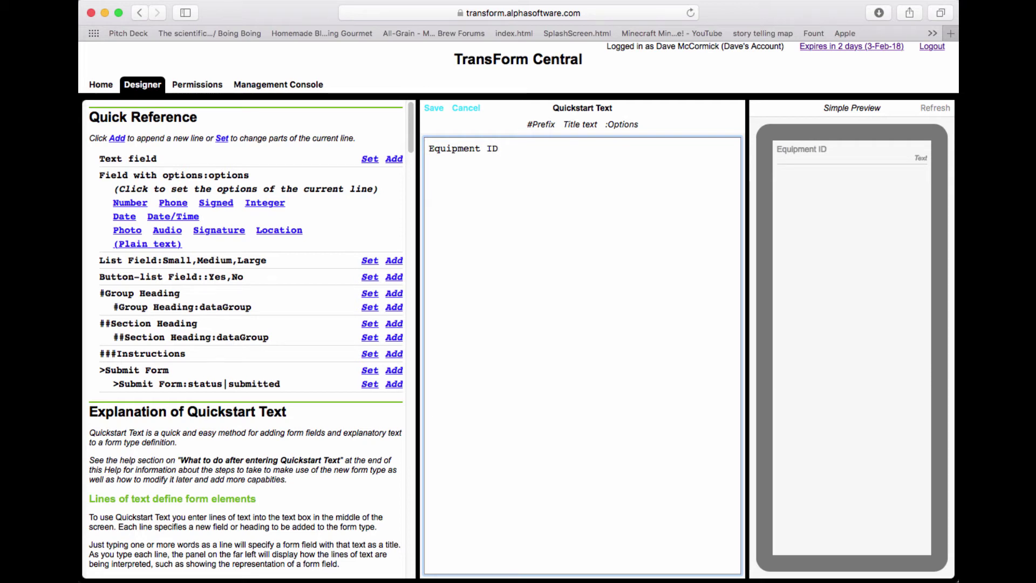
text(Type of )
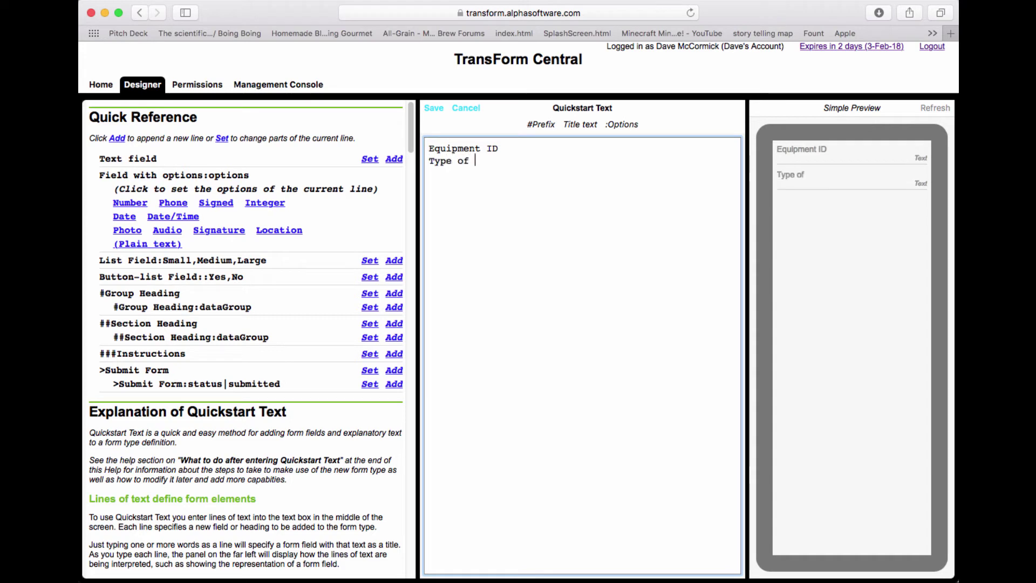
text(Equipment)
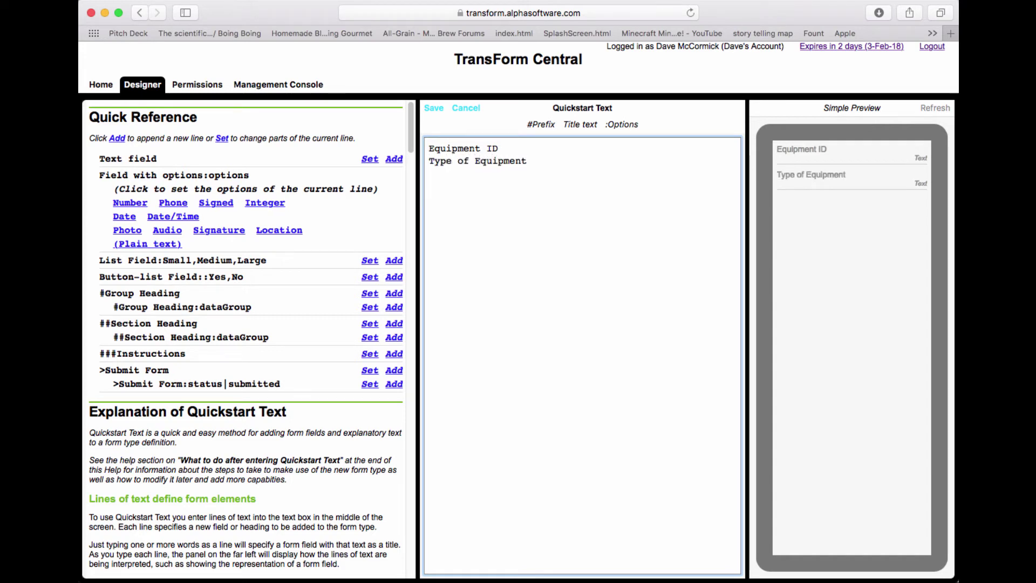
key(Return)
Make Type of Equipment a list field with options server, router, power supply.
click(532, 160)
click(370, 262)
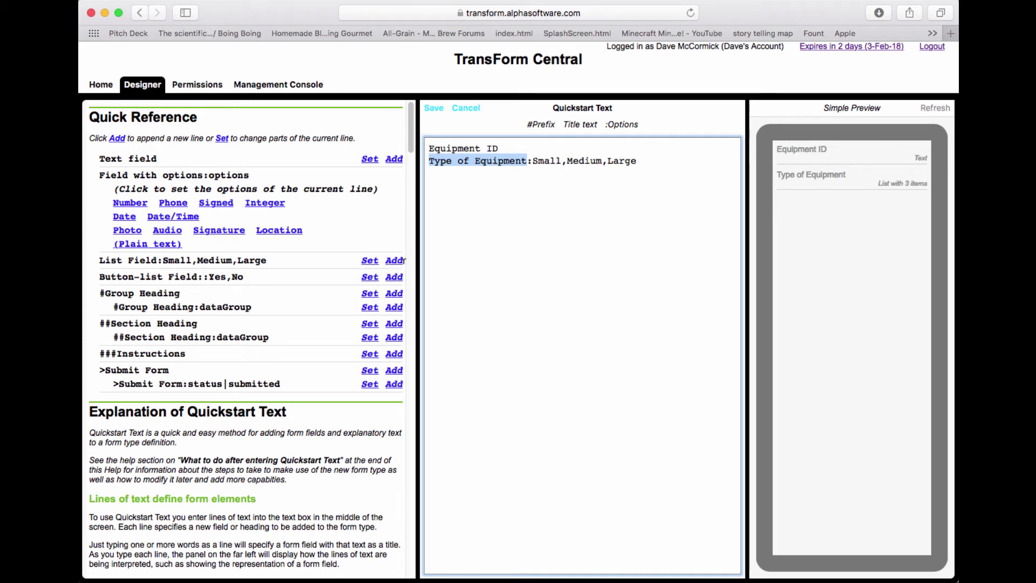
click(544, 162)
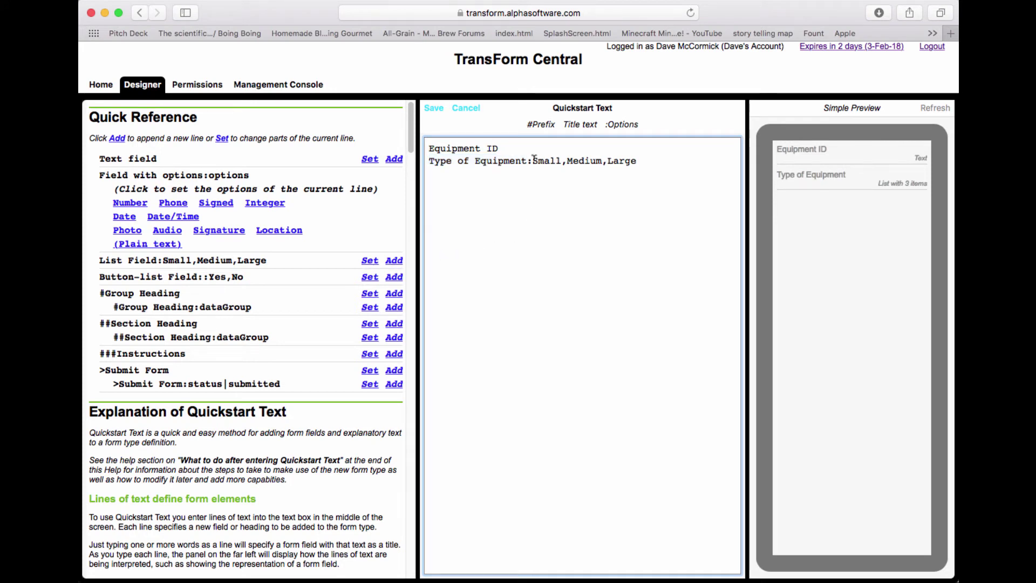
click(582, 158)
click(623, 158)
drag(532, 160, 641, 160)
text(se)
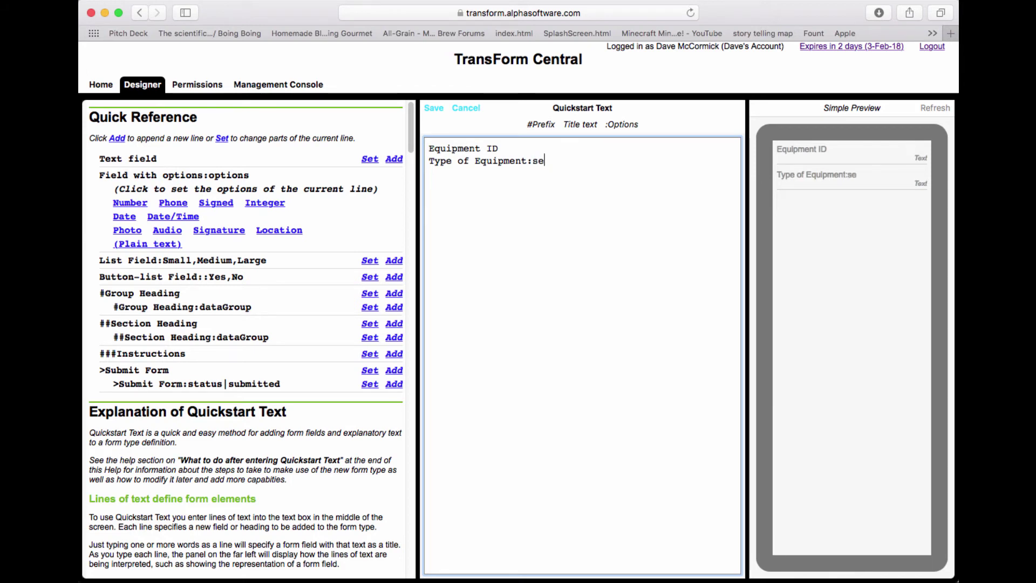
text(rver, r)
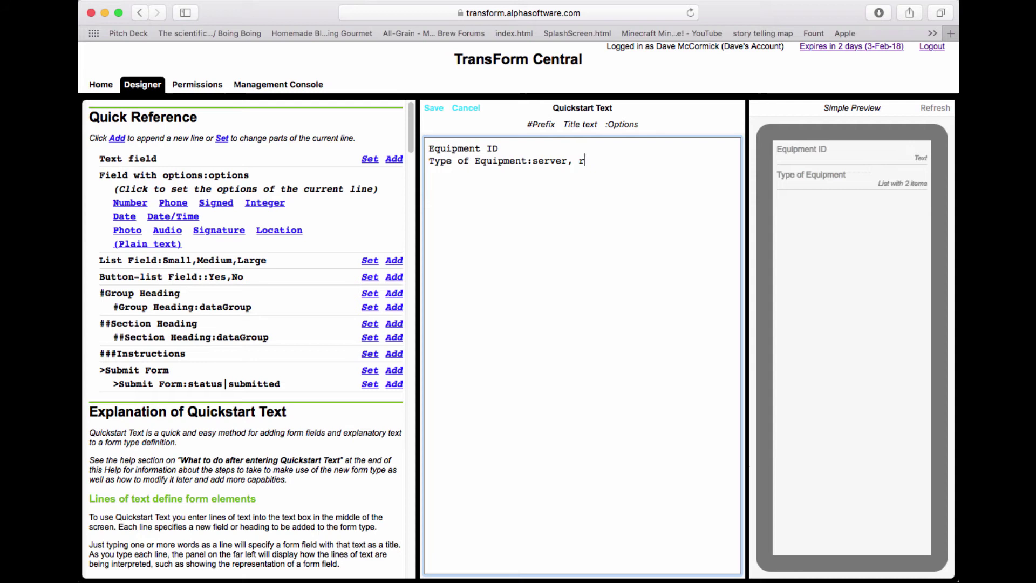
text(outer,)
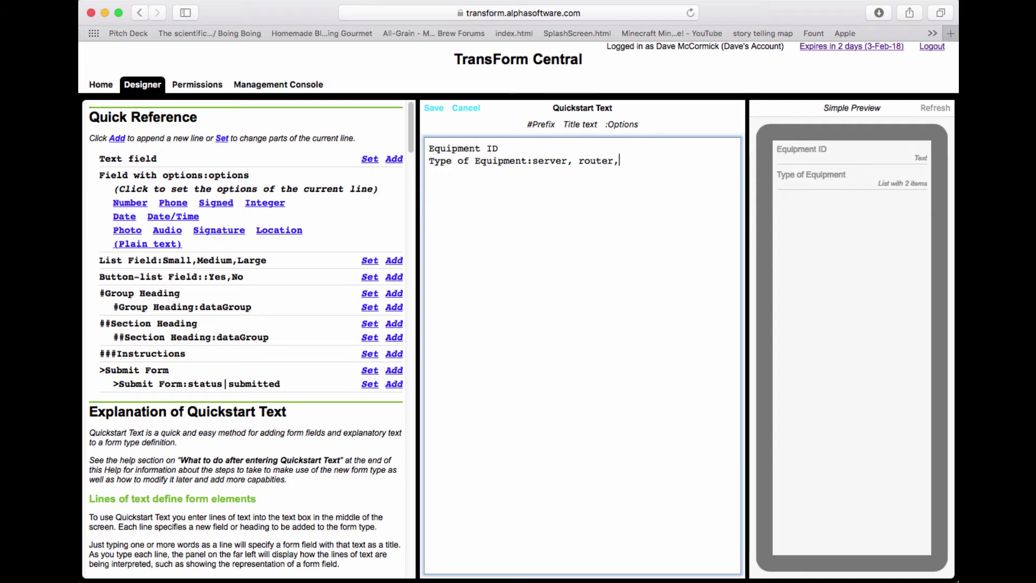
text( power supply)
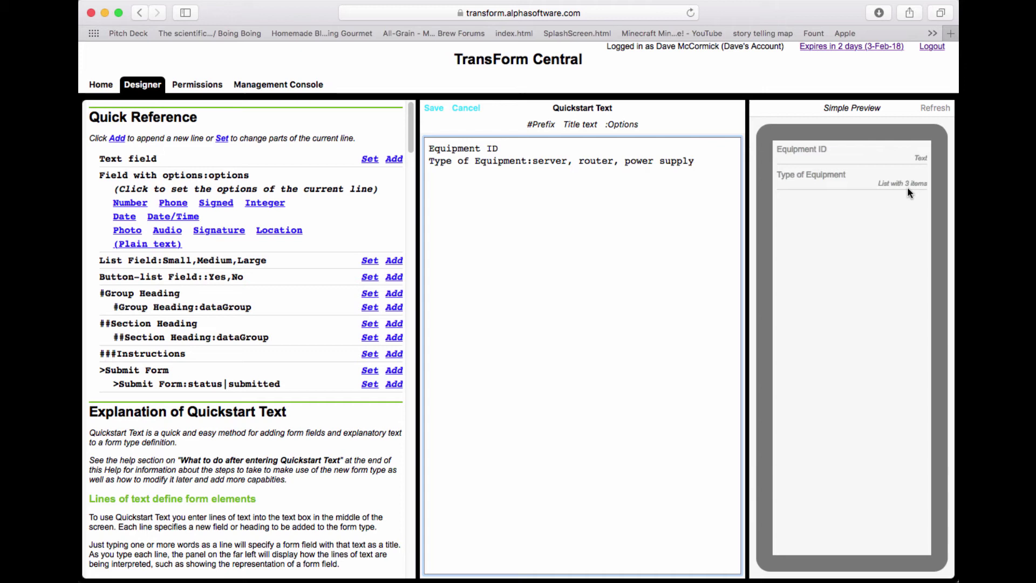
Add an Equipment is Working line set as a Yes,No button-list field.
key(Return)
text(Equipment)
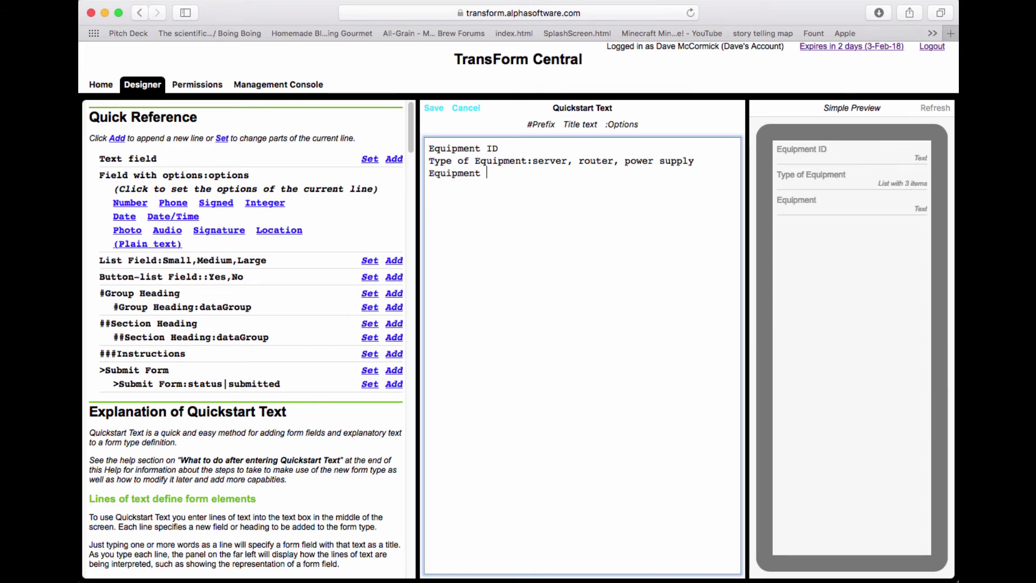
text( is Working)
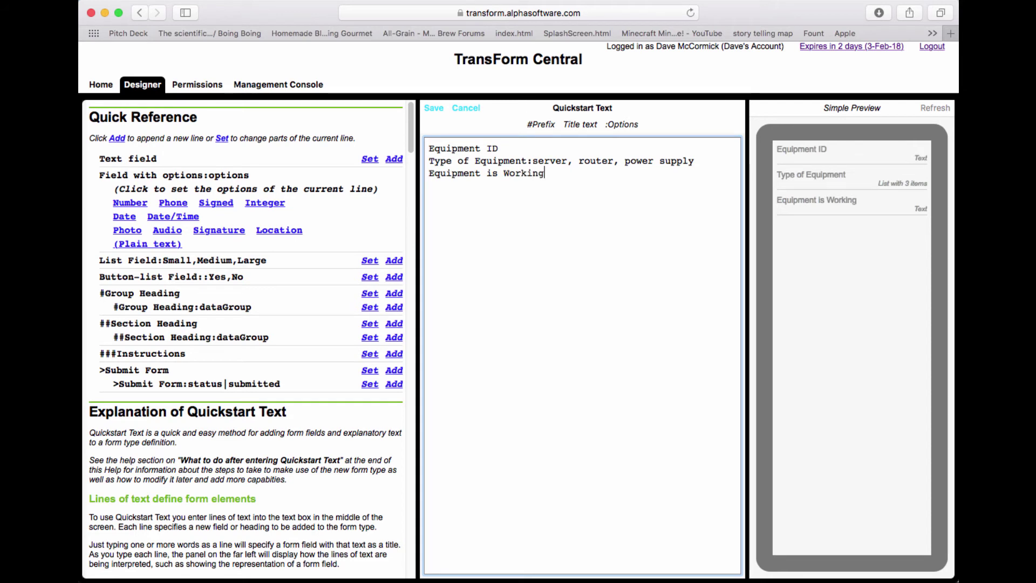
click(370, 277)
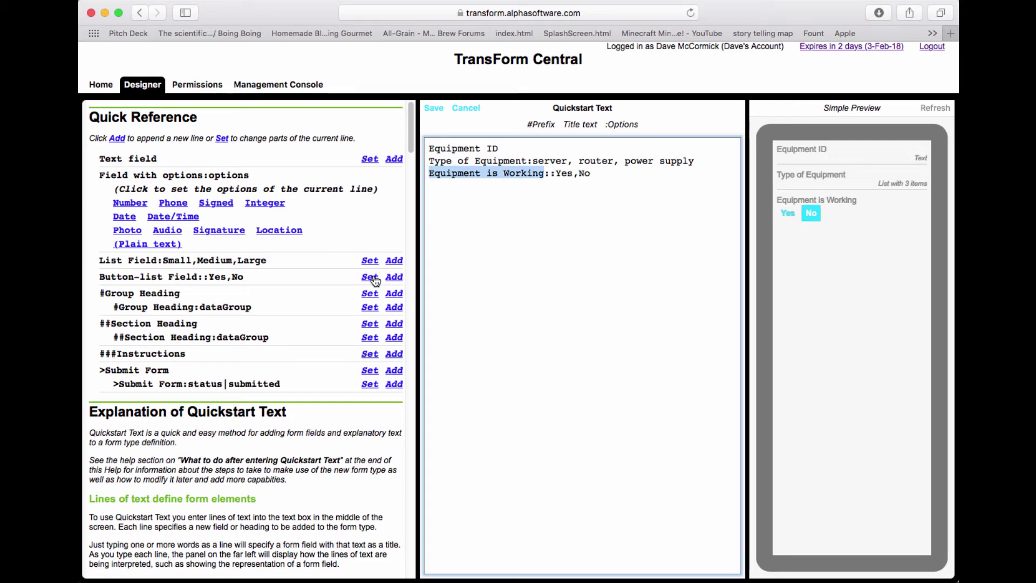
click(556, 172)
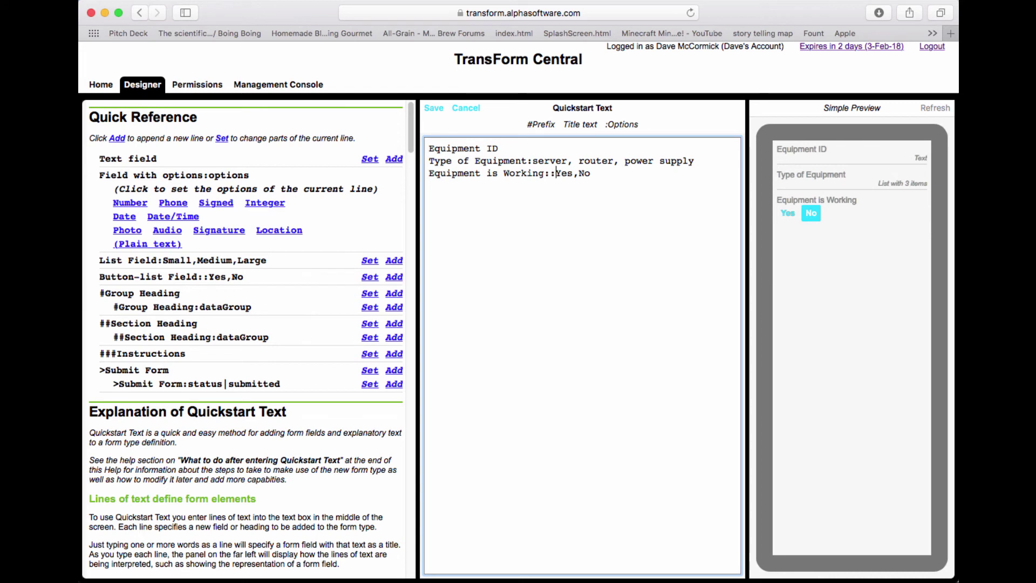
Enter three new quickstart lines: 'Equipment Location', 'Equipment Photo' and 'Inspector Signature'.
text(Equipment Loc)
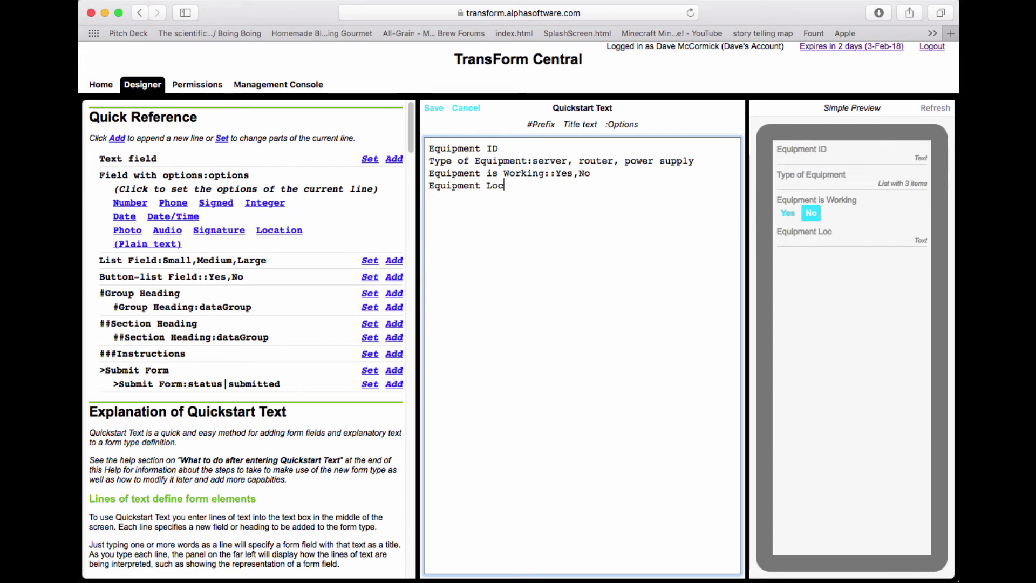
text(ation)
key(Return)
text(Equip)
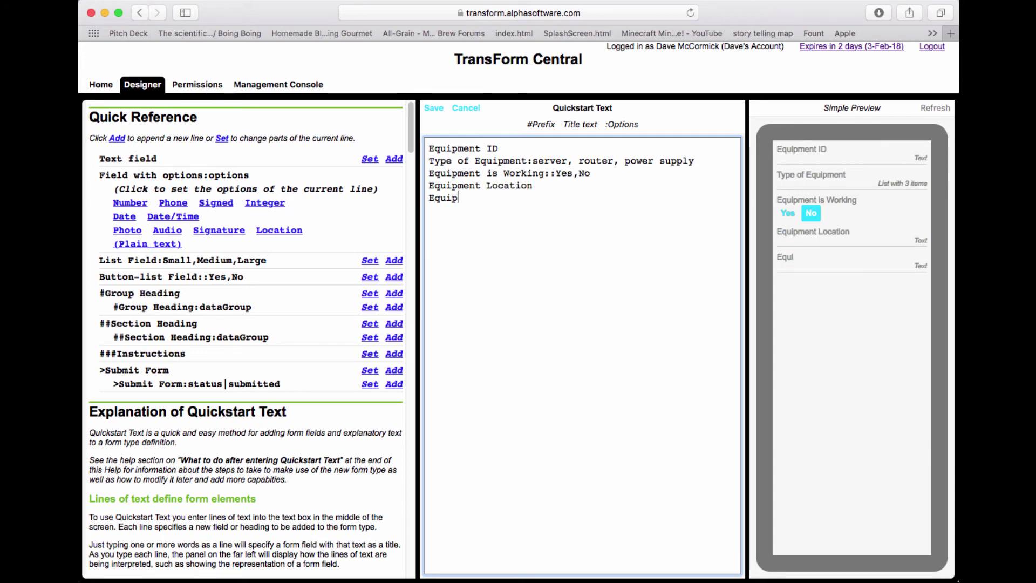
text(ment Photo)
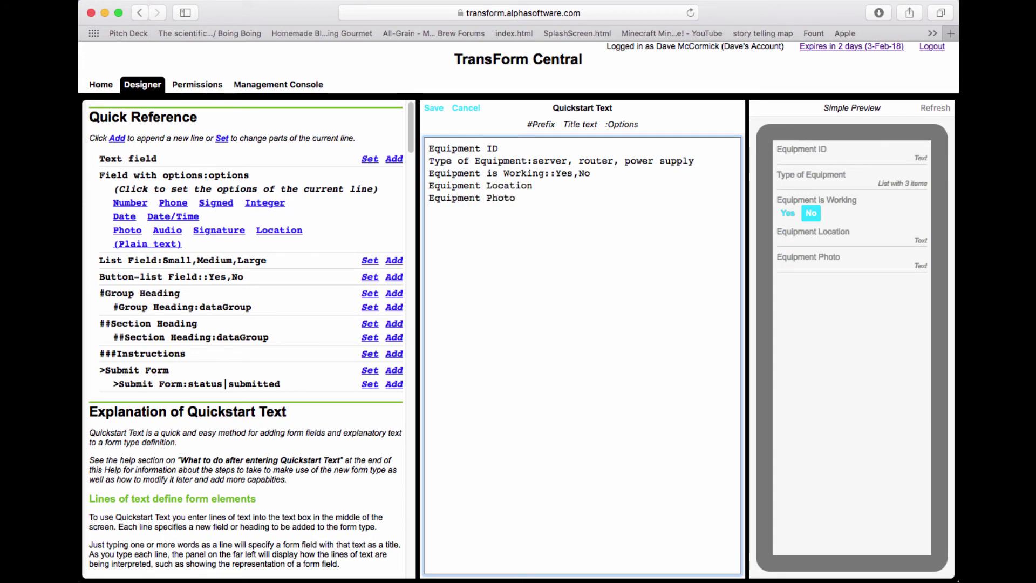
key(Return)
text(Inspector Signa)
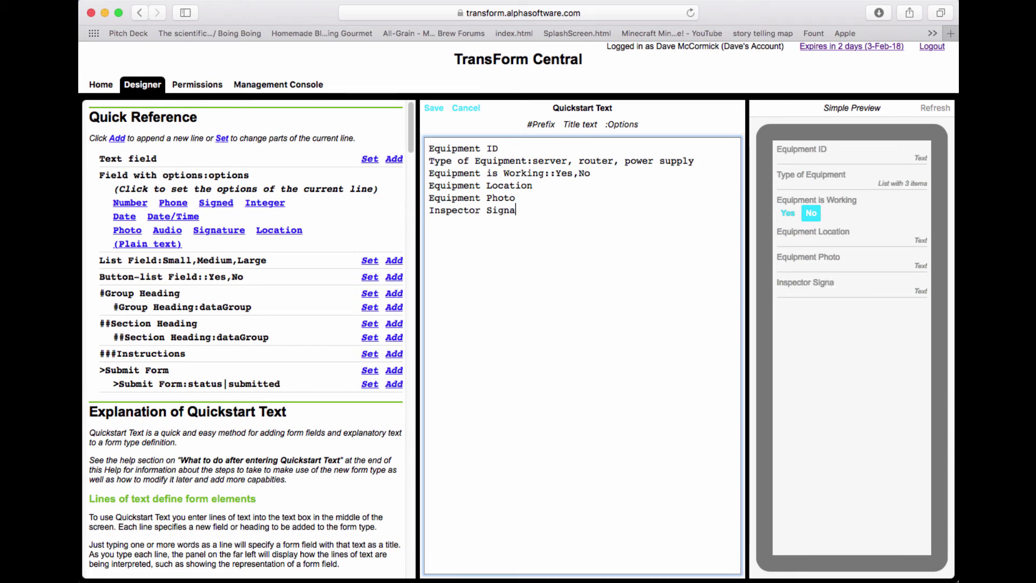
text(ture)
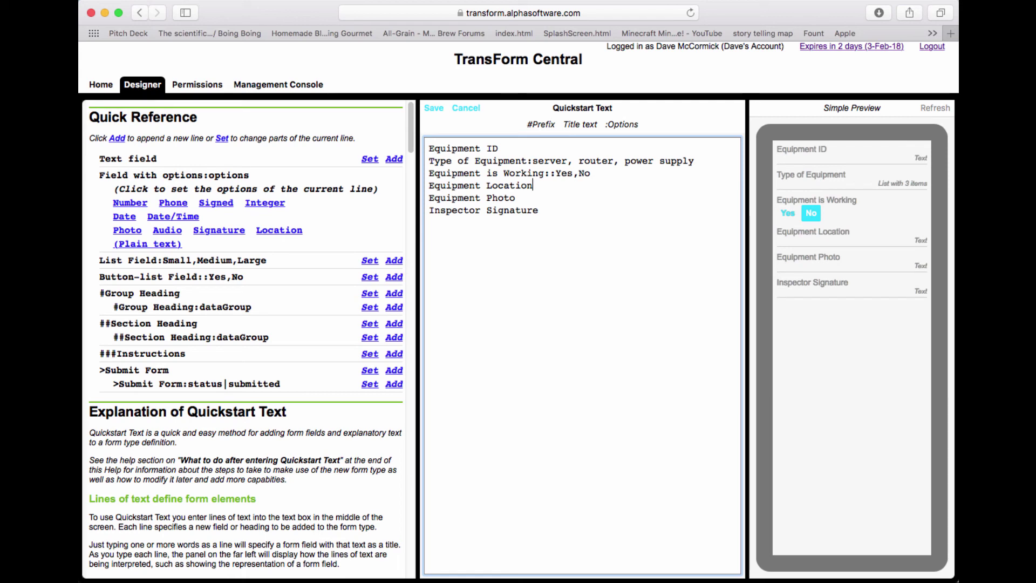
Assign the Location, Photo and Signature types to the Equipment Location, Equipment Photo and Inspector Signature lines.
click(282, 228)
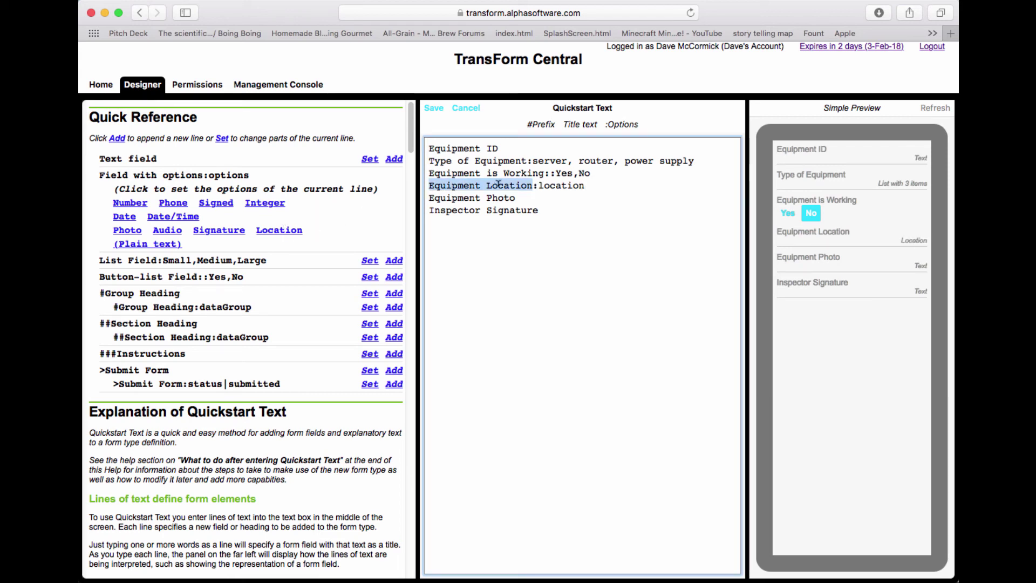
click(516, 195)
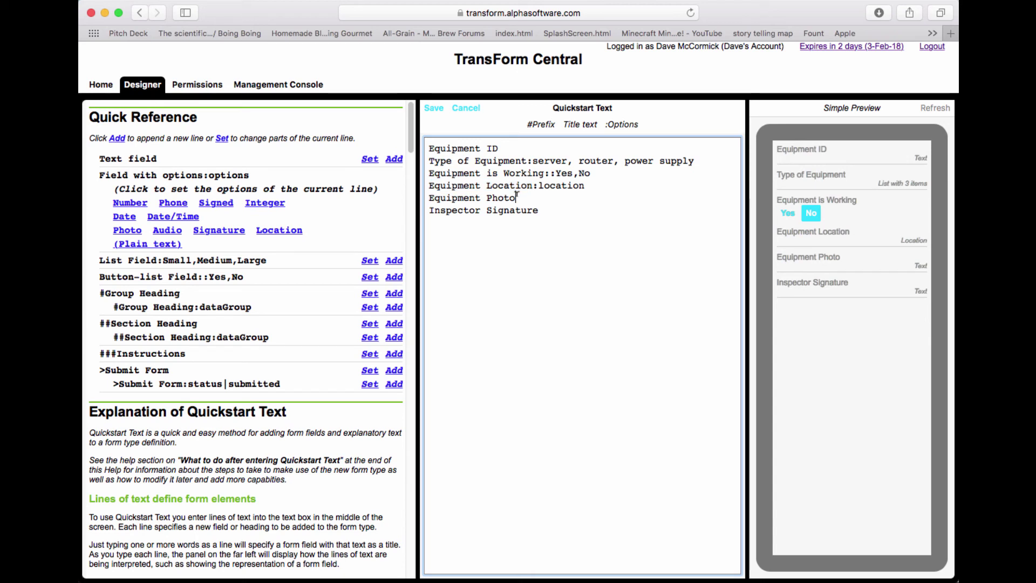
click(125, 229)
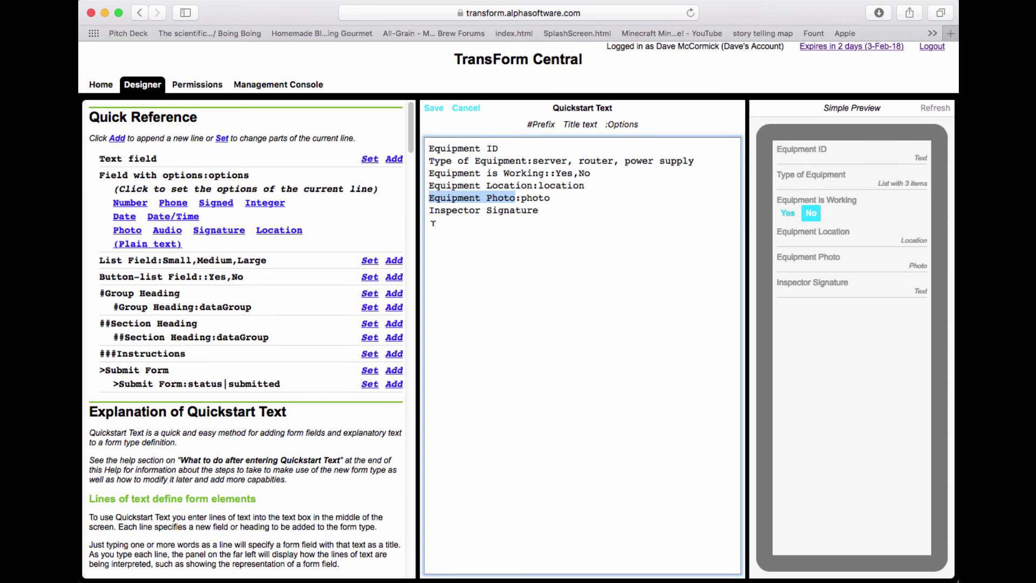
click(547, 208)
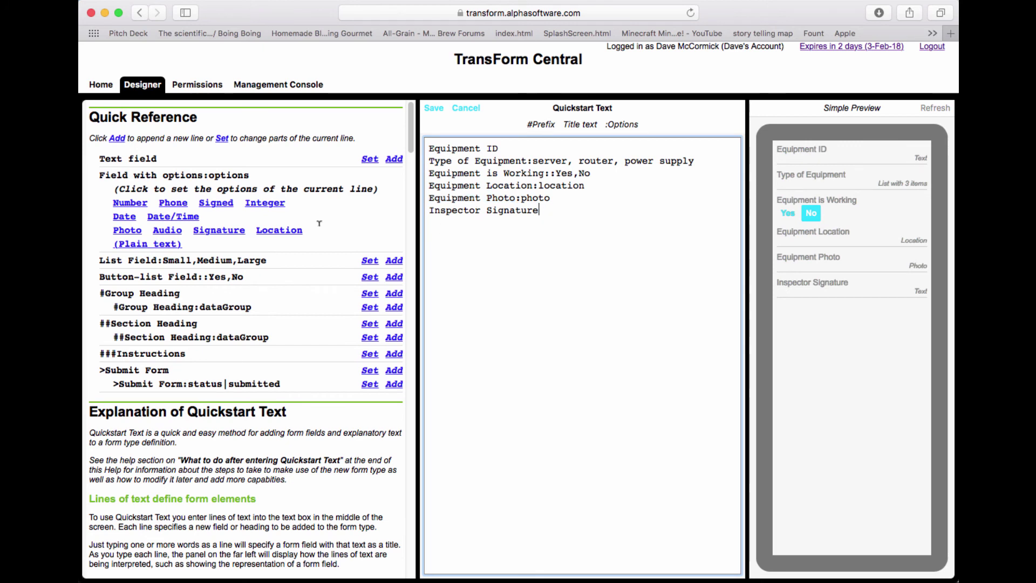
click(215, 229)
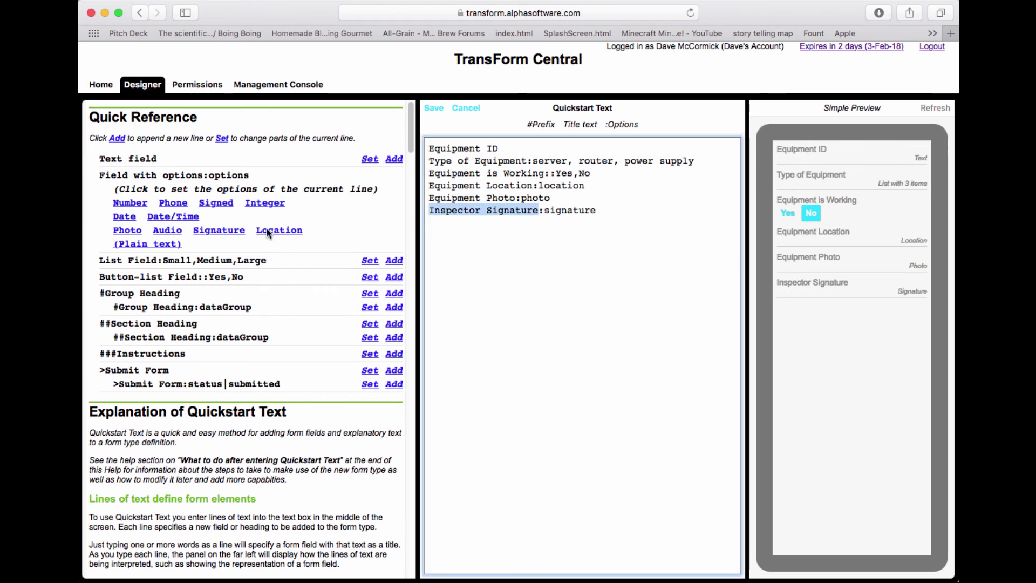
click(619, 209)
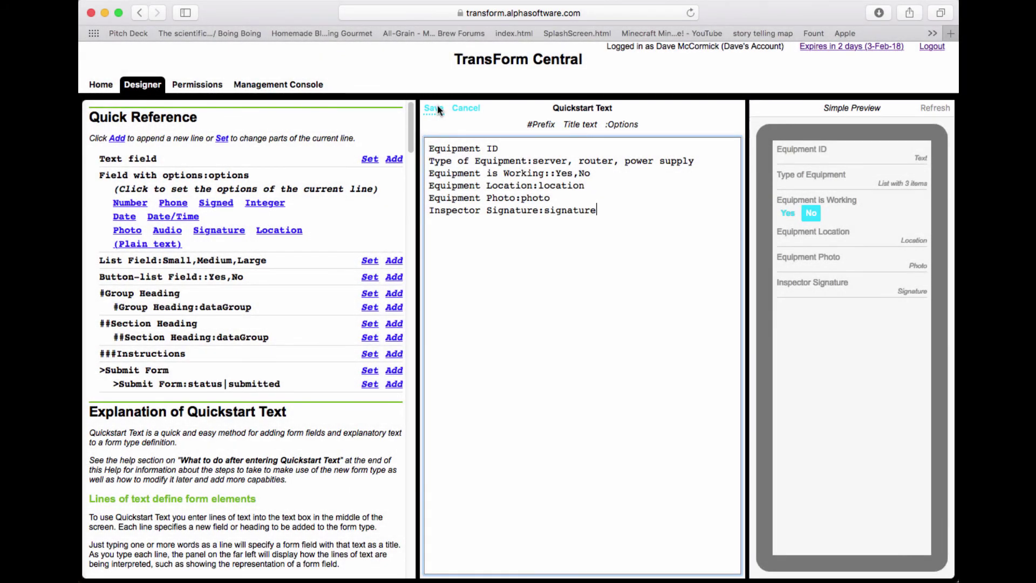
Save the quickstart text and upload the Equipment Inspection form type to the server.
click(437, 108)
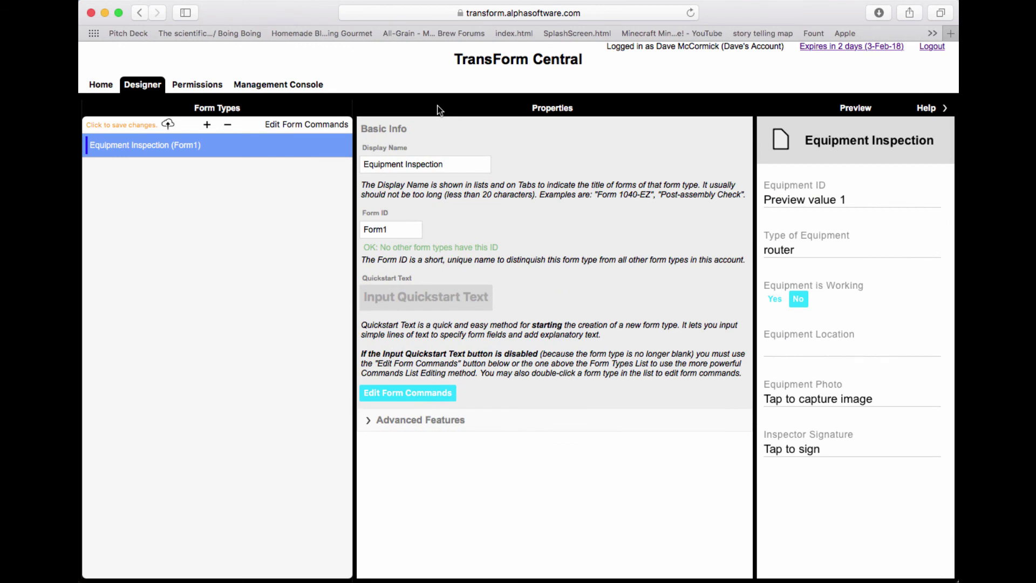
click(169, 125)
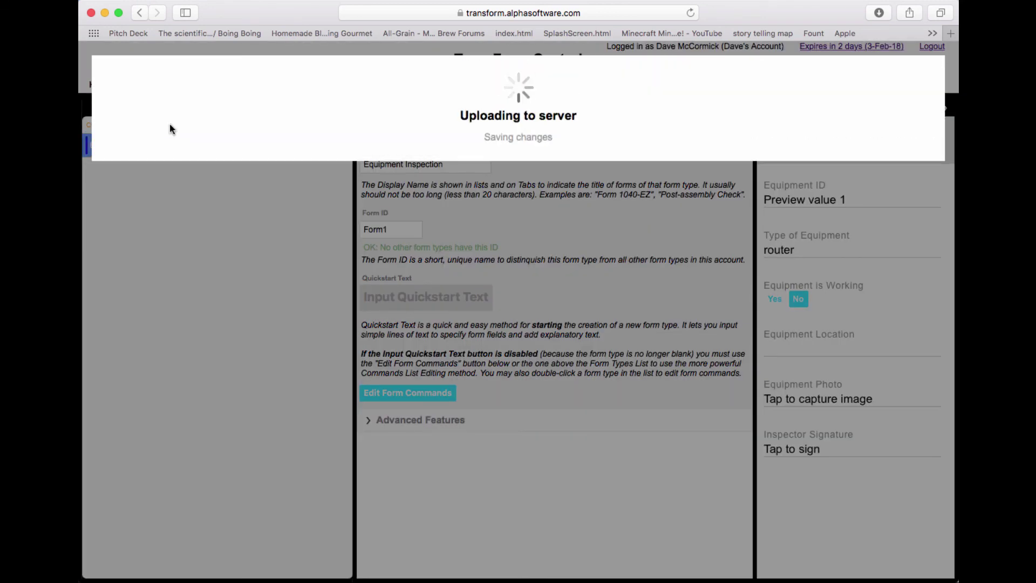